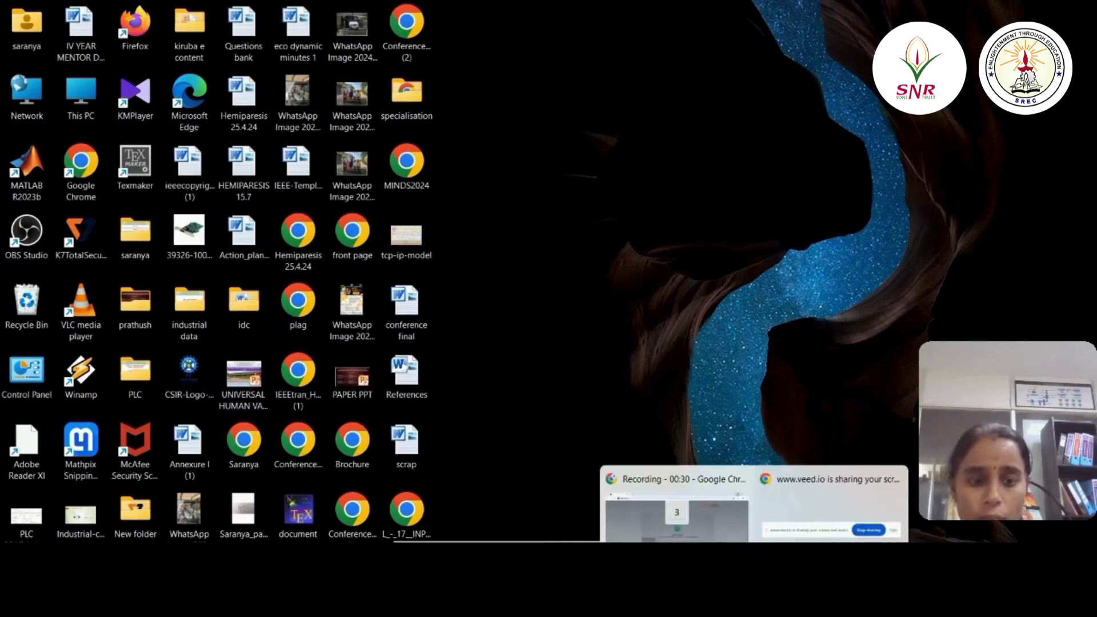
- Search Google for gravity write ai and start using GravityWrite for free
click(754, 551)
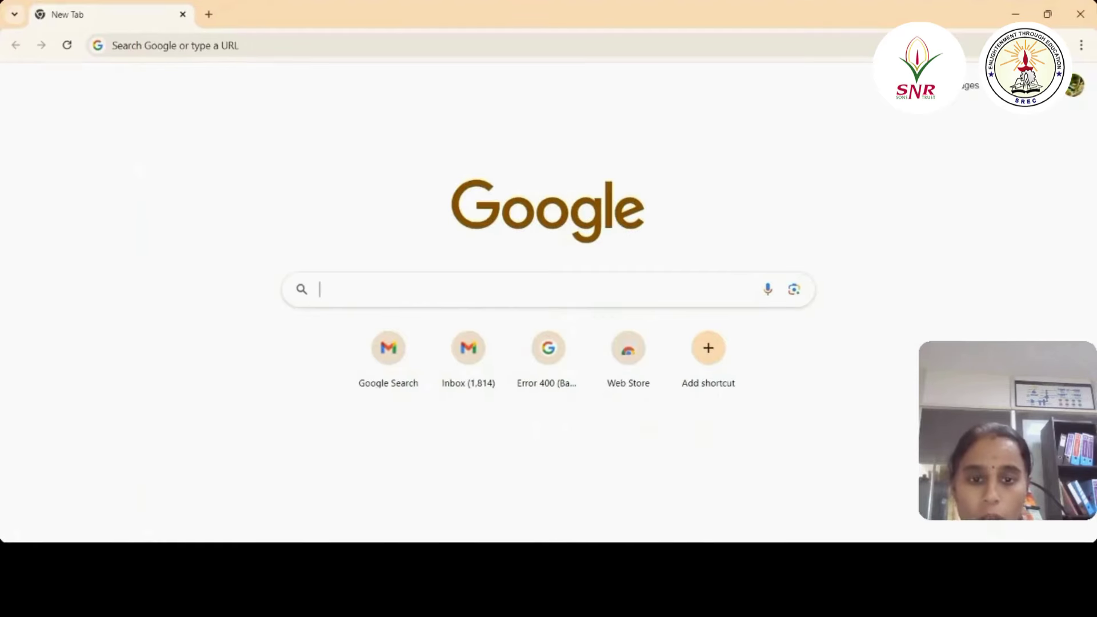
click(468, 289)
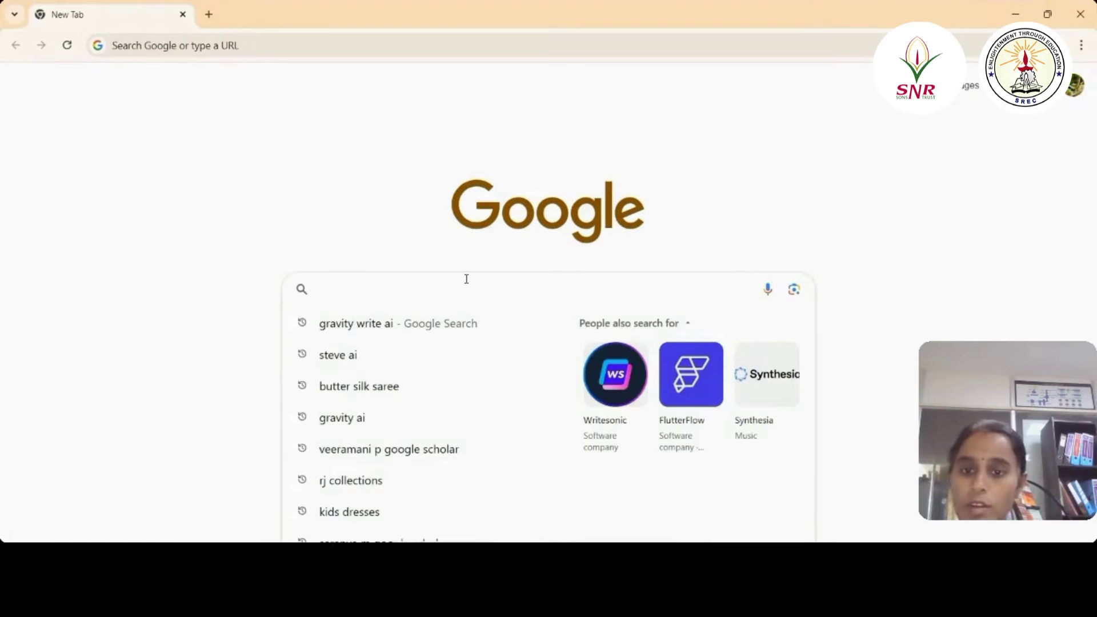
click(394, 326)
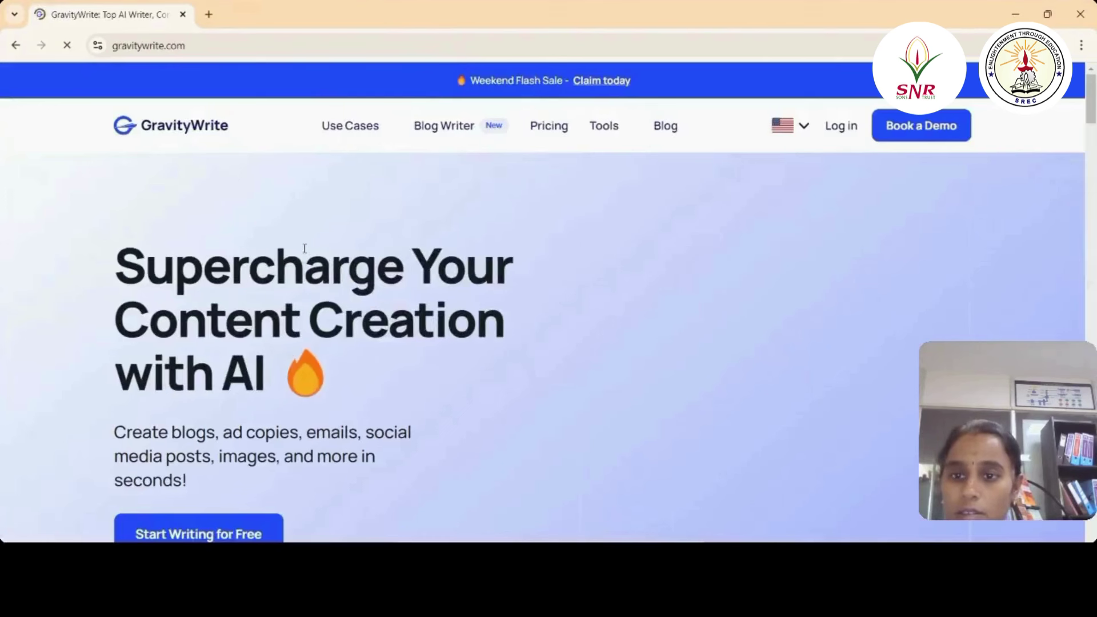
scroll(177, 484, down, 2)
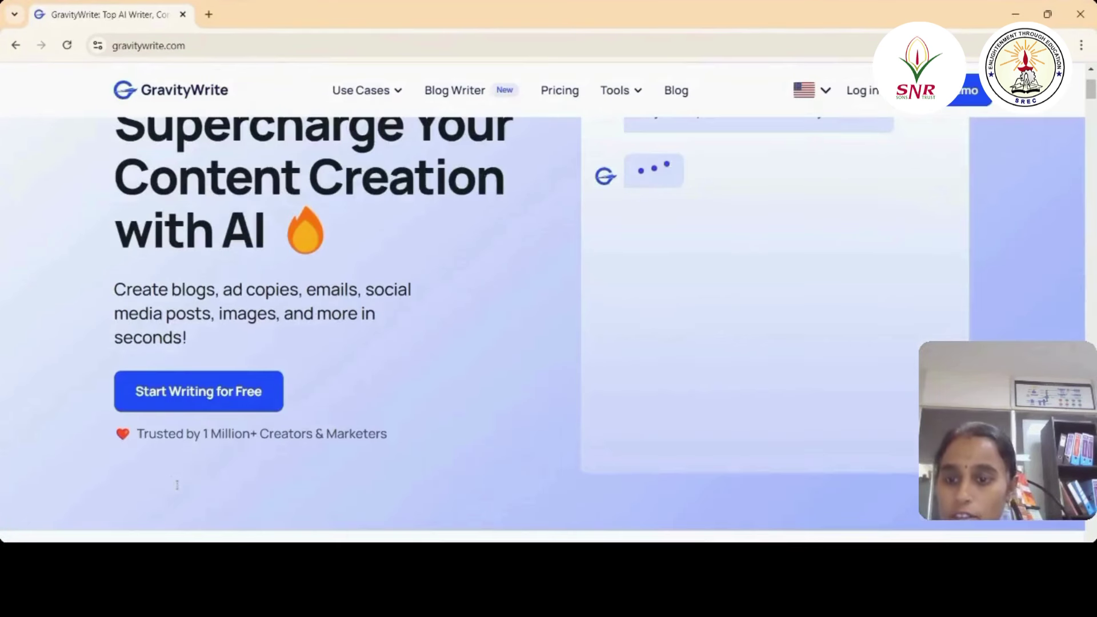
click(214, 400)
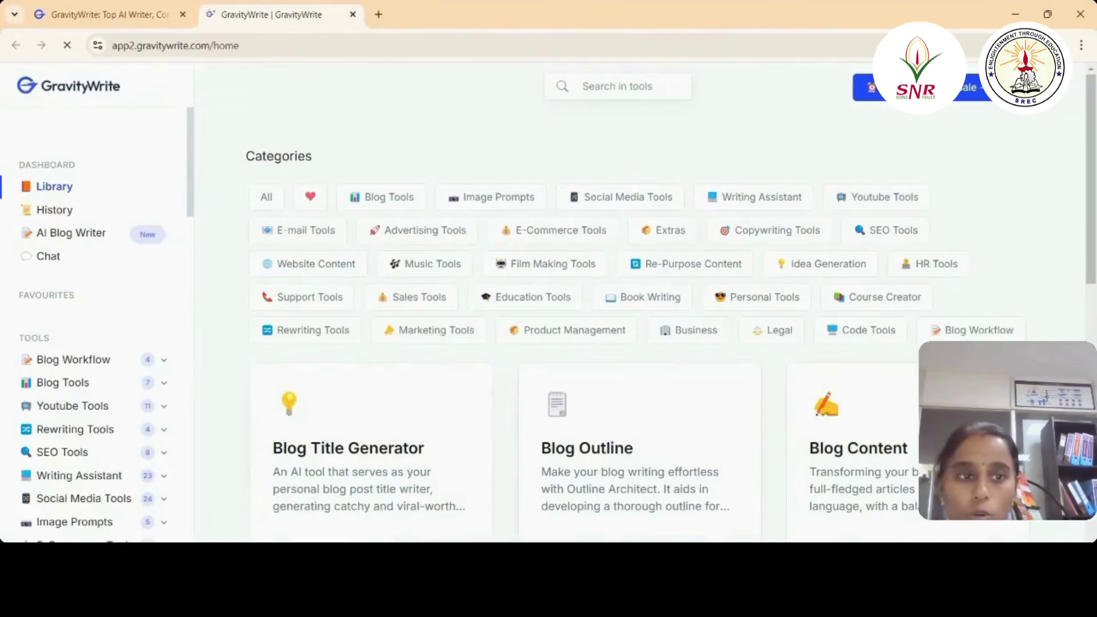
- Dismiss the flash sale offer and launch YT Script Creator from the Youtube Tools group
scroll(386, 455, down, 1)
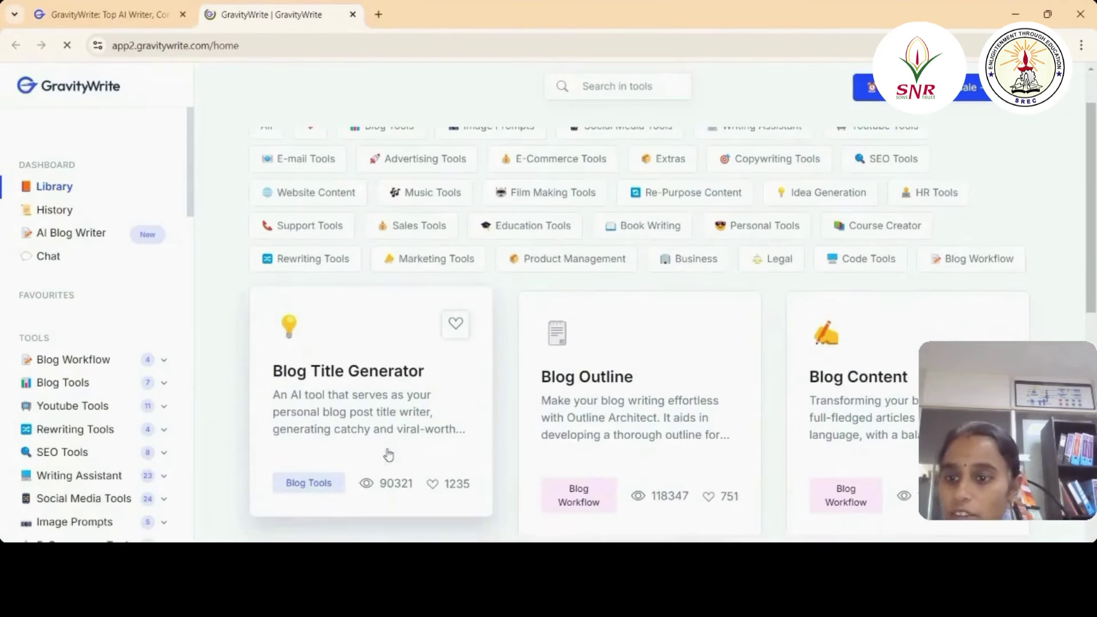
scroll(92, 448, down, 2)
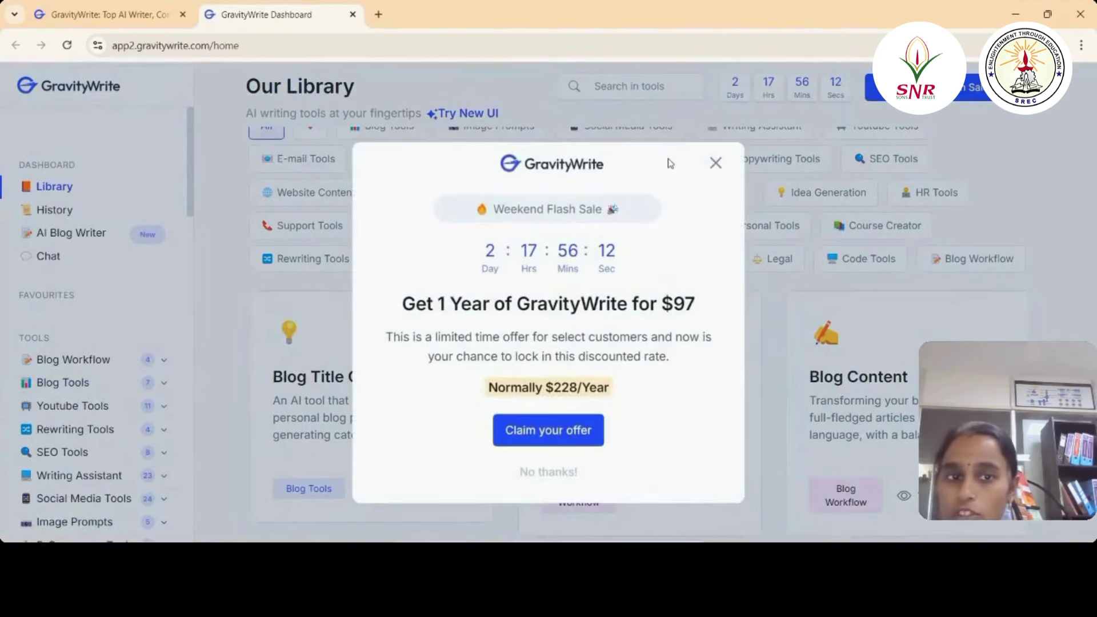
click(714, 164)
scroll(86, 252, down, 6)
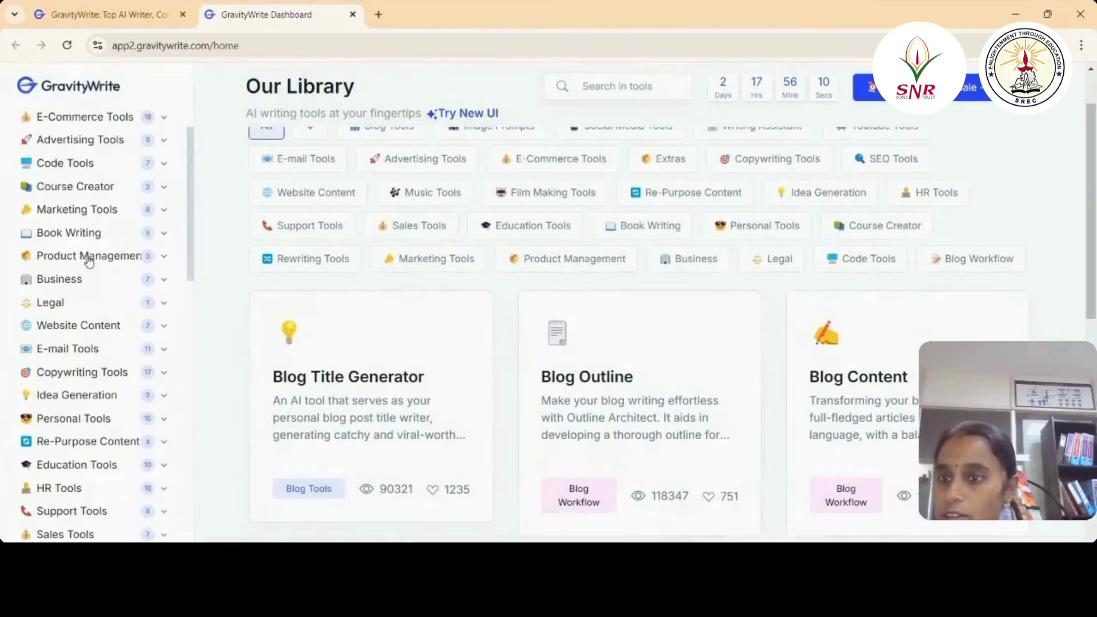
scroll(86, 260, up, 7)
scroll(94, 410, down, 1)
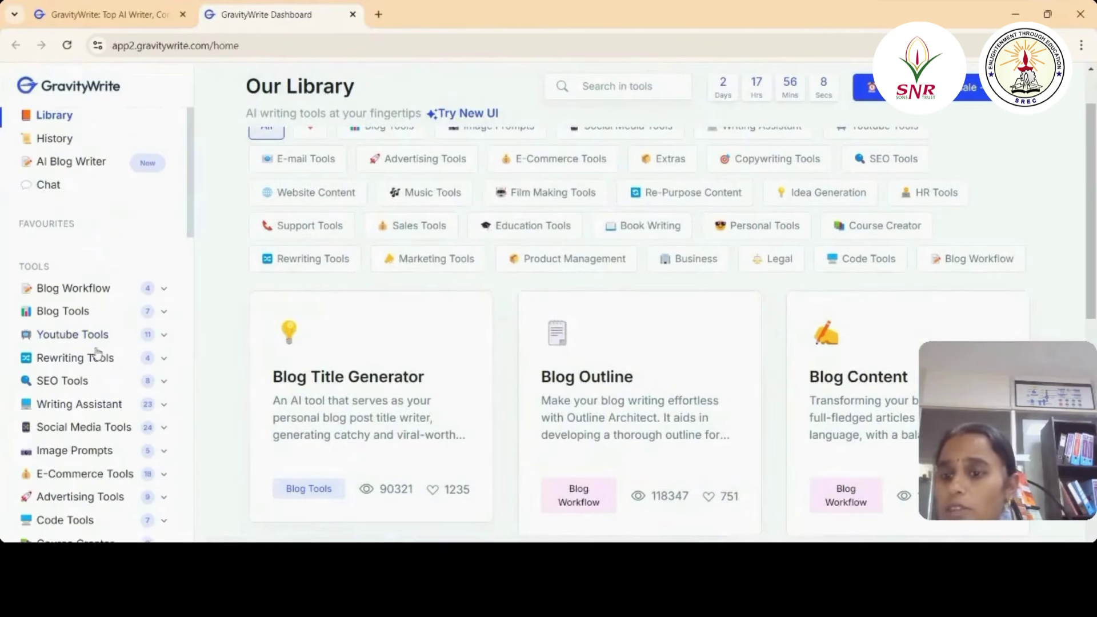
click(96, 336)
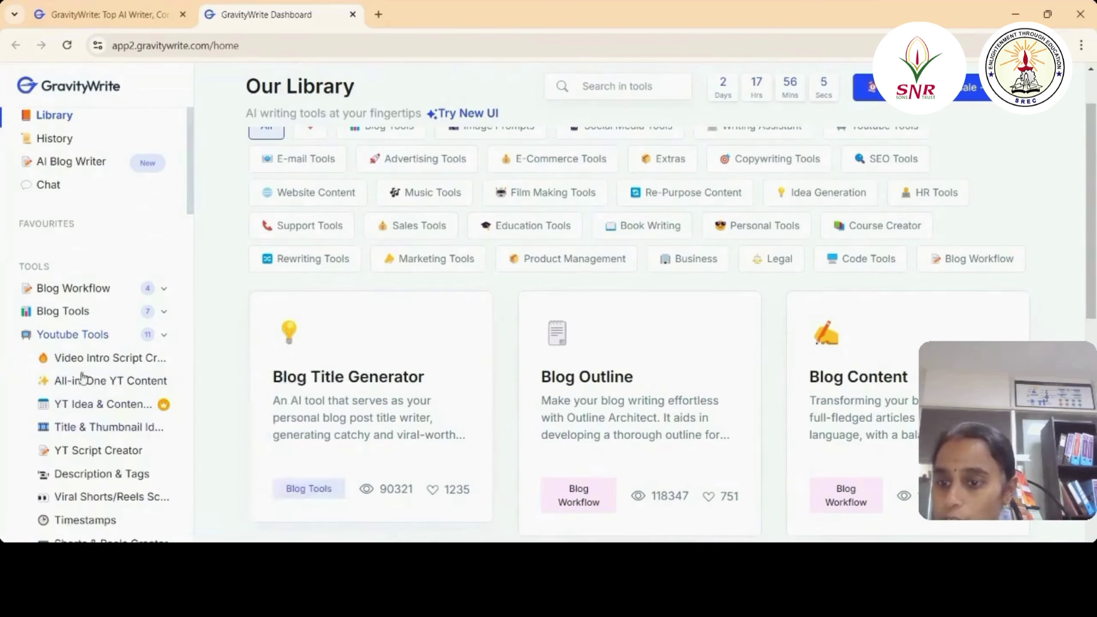
click(85, 451)
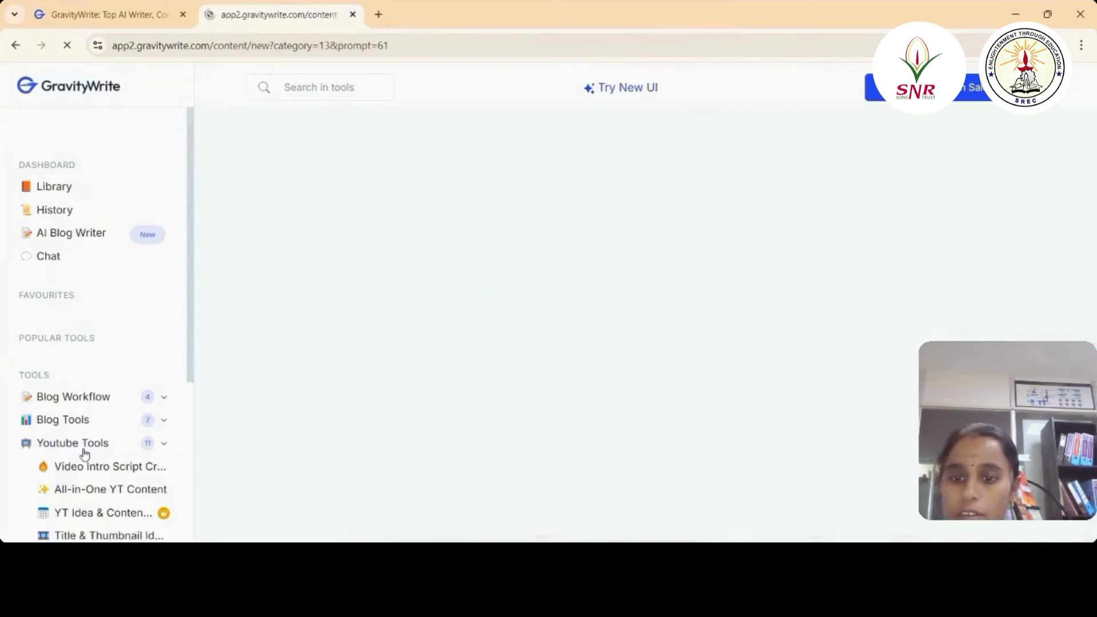
- Generate a YouTube script on the topic 'LAN AND WAN' and dismiss the one-time offer popup
click(355, 284)
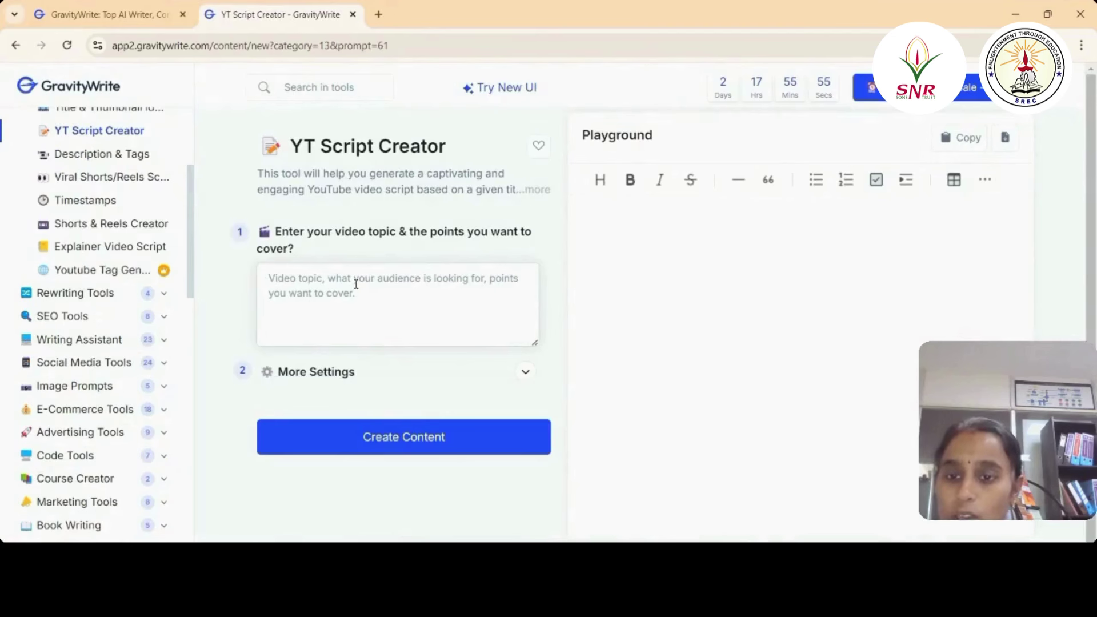
text(LAN AND WAN)
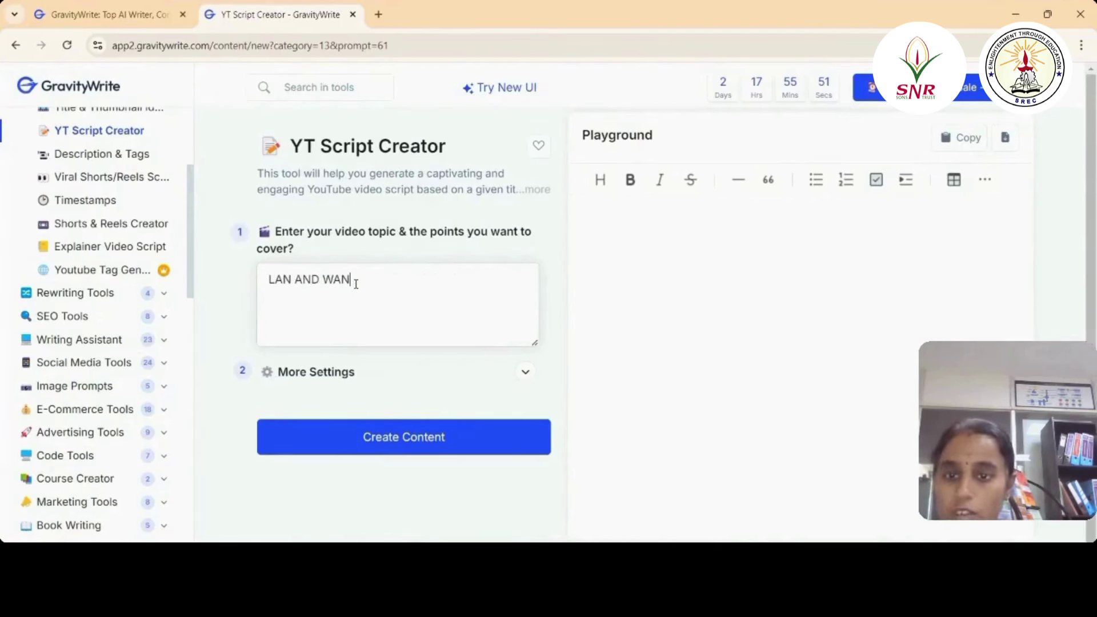
click(396, 446)
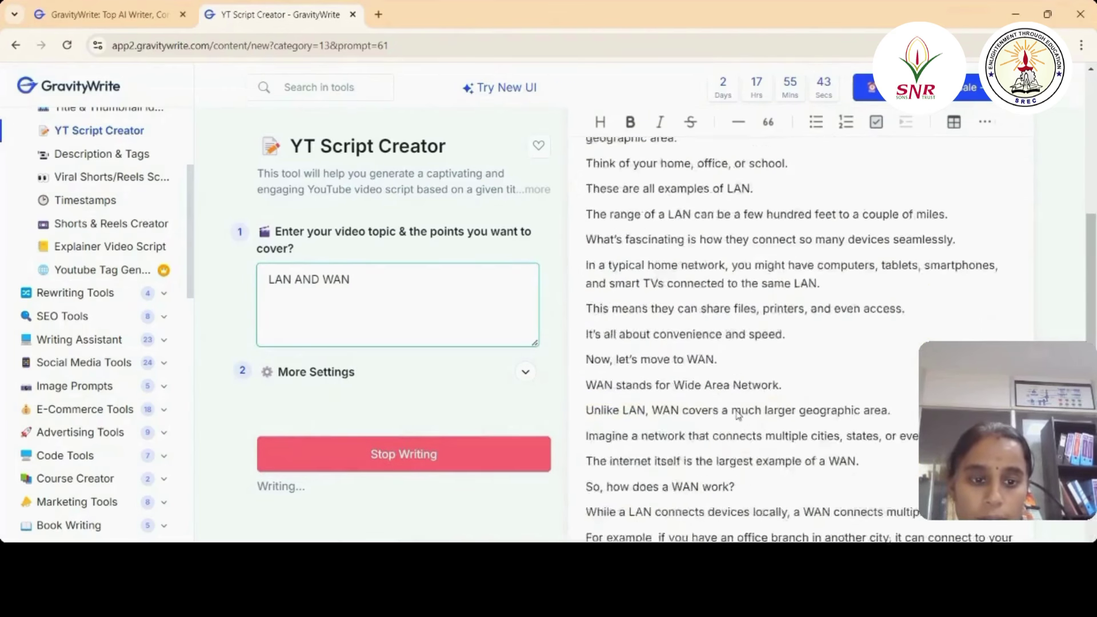
scroll(738, 415, up, 15)
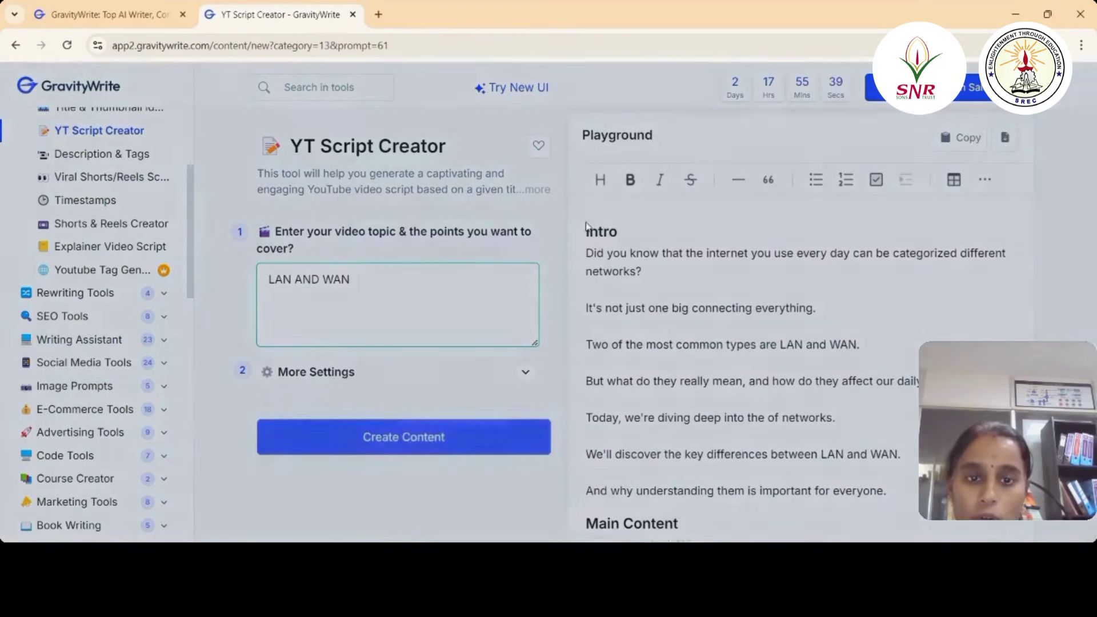
click(716, 186)
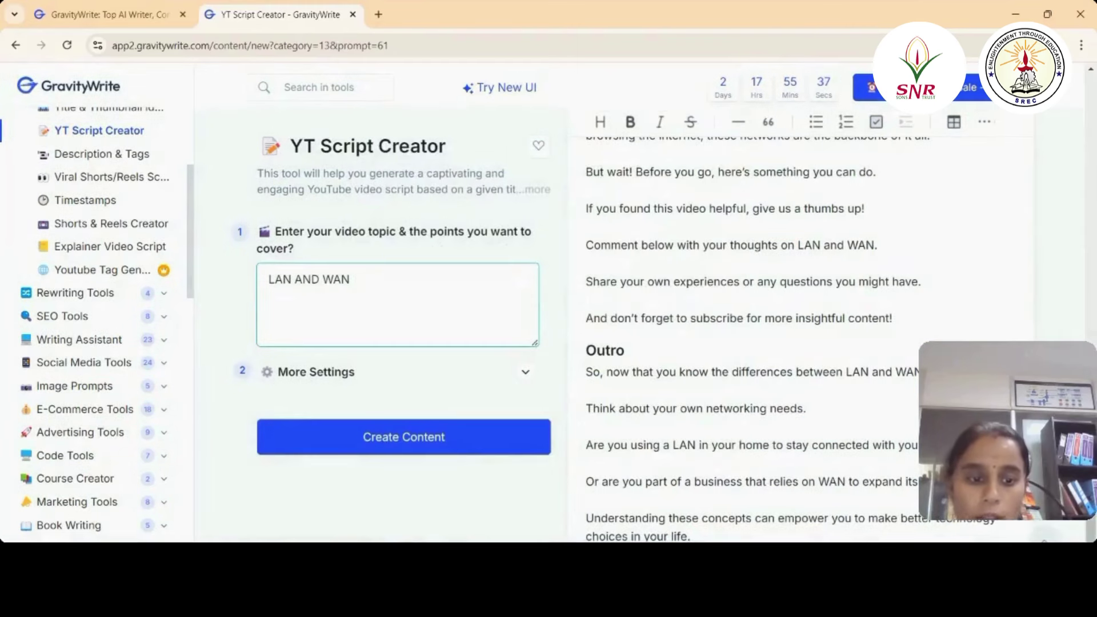
click(377, 15)
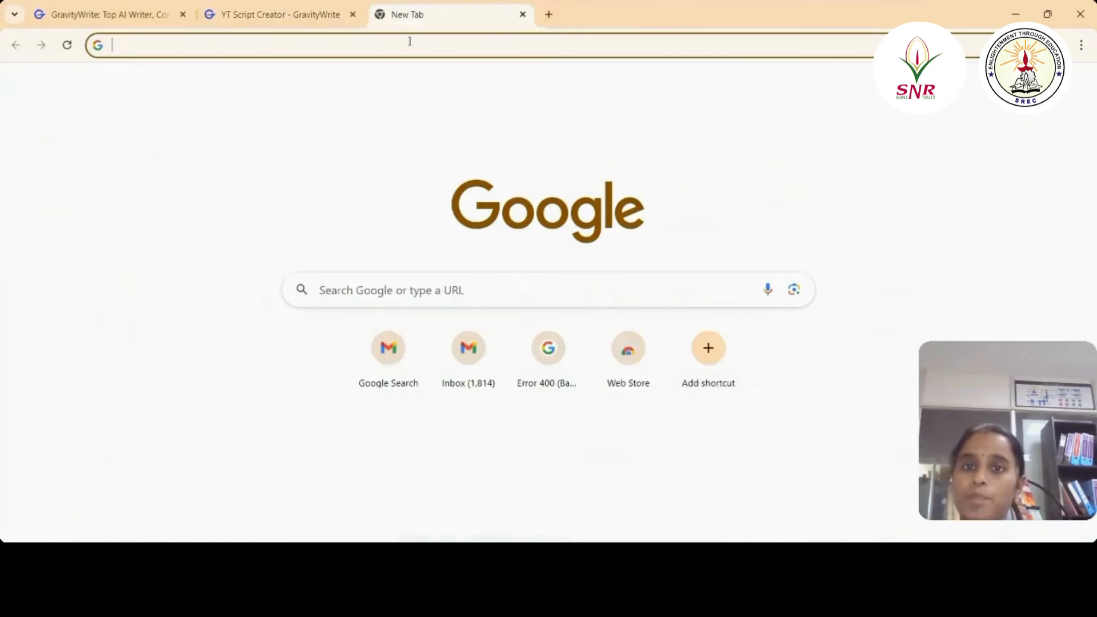
- Search Google for 'STEVE AI' and open the Steve AI website
click(415, 289)
text(ST)
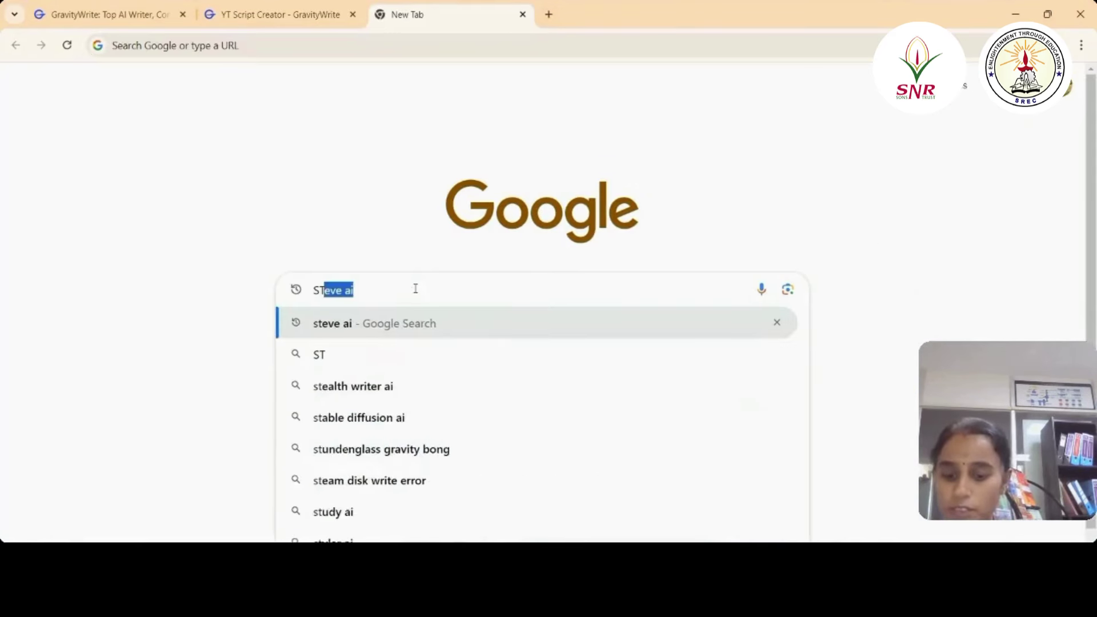
text(EVE AI)
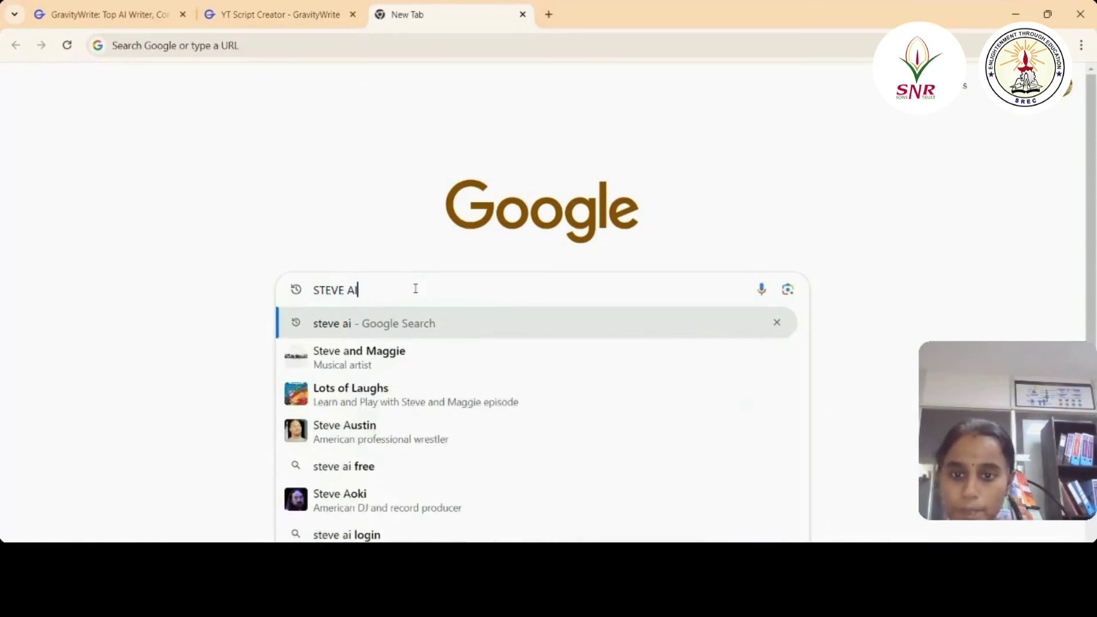
key(Return)
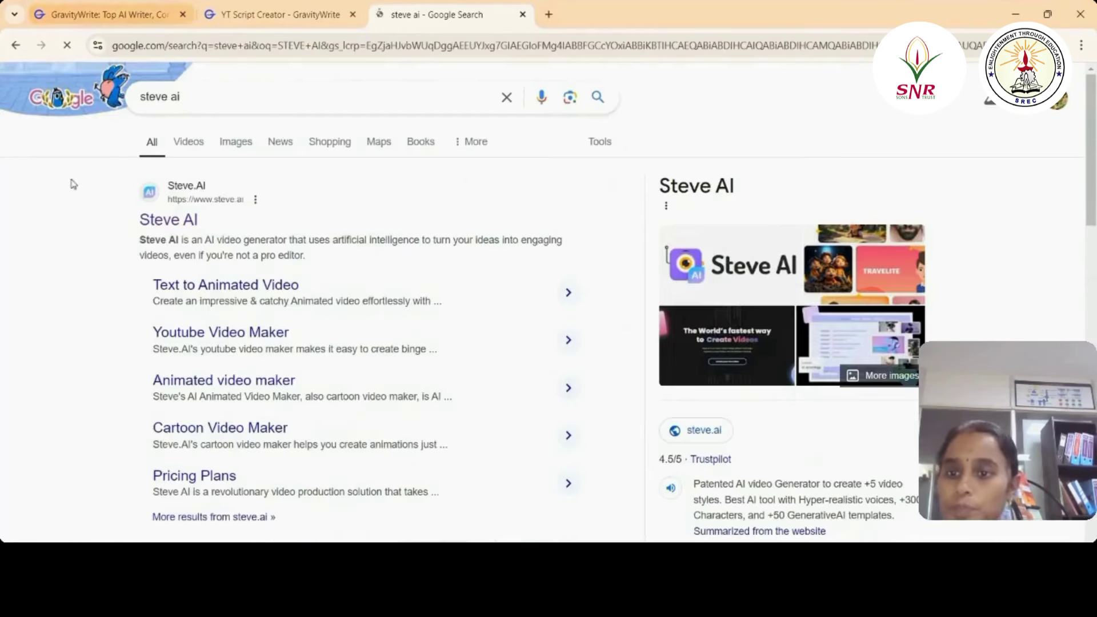
click(191, 223)
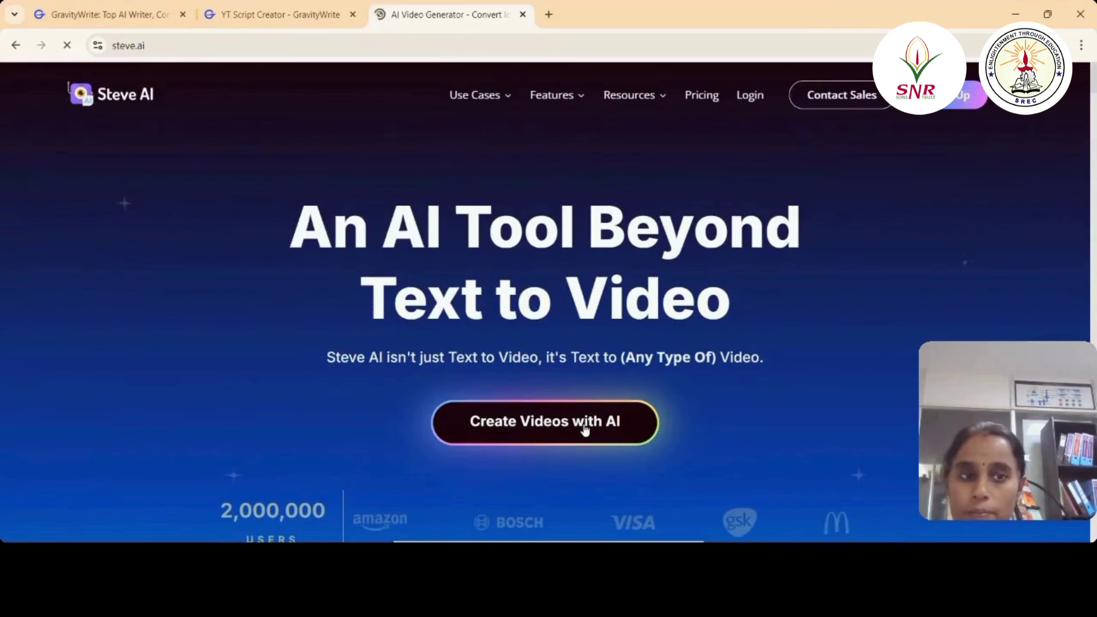
- Start creating a video in Steve AI and begin a new Text to Animation project
click(586, 428)
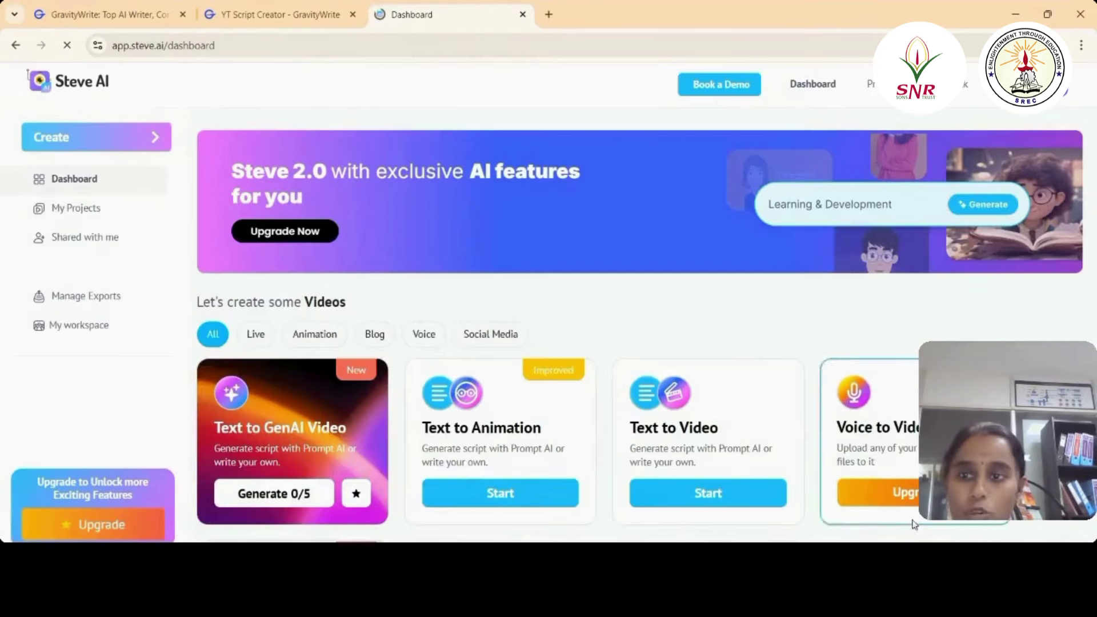
scroll(237, 405, down, 3)
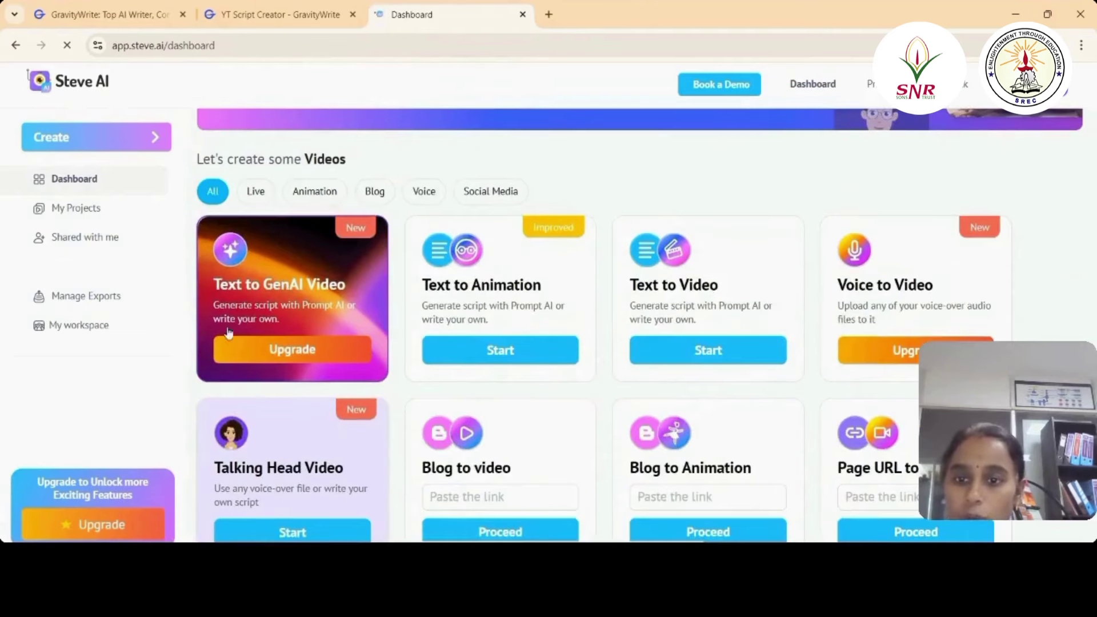
scroll(342, 460, down, 7)
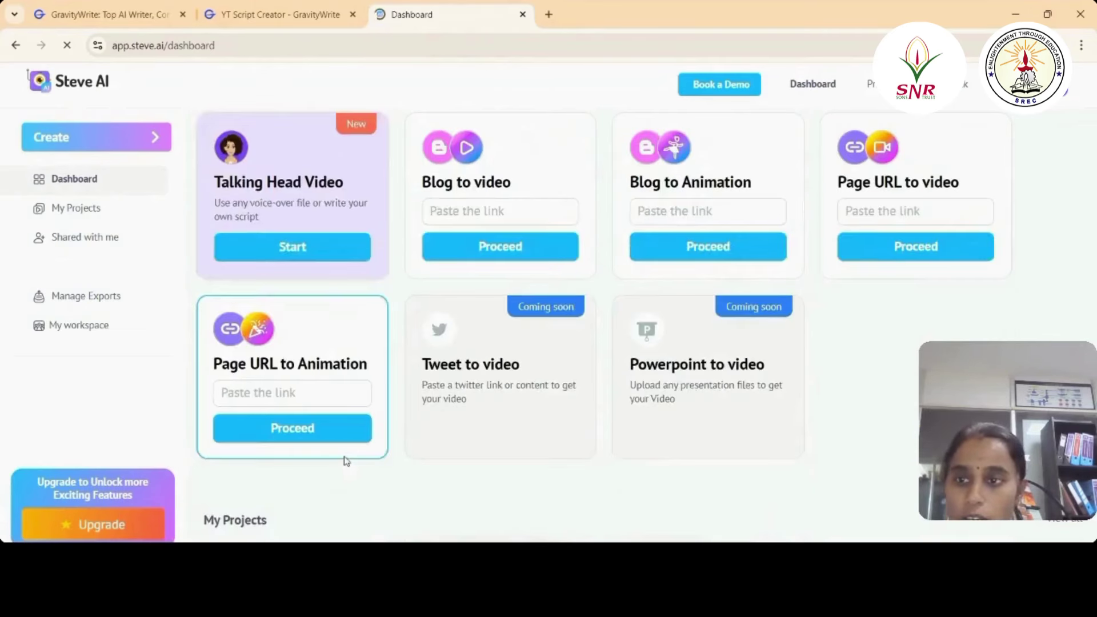
scroll(347, 460, up, 9)
scroll(420, 438, down, 1)
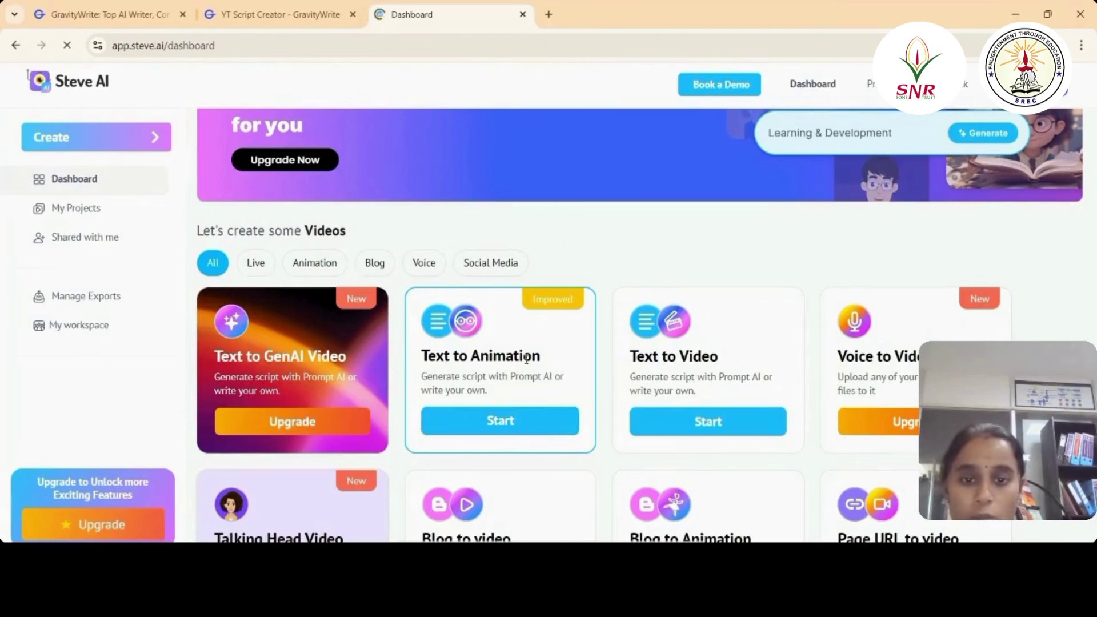
click(500, 422)
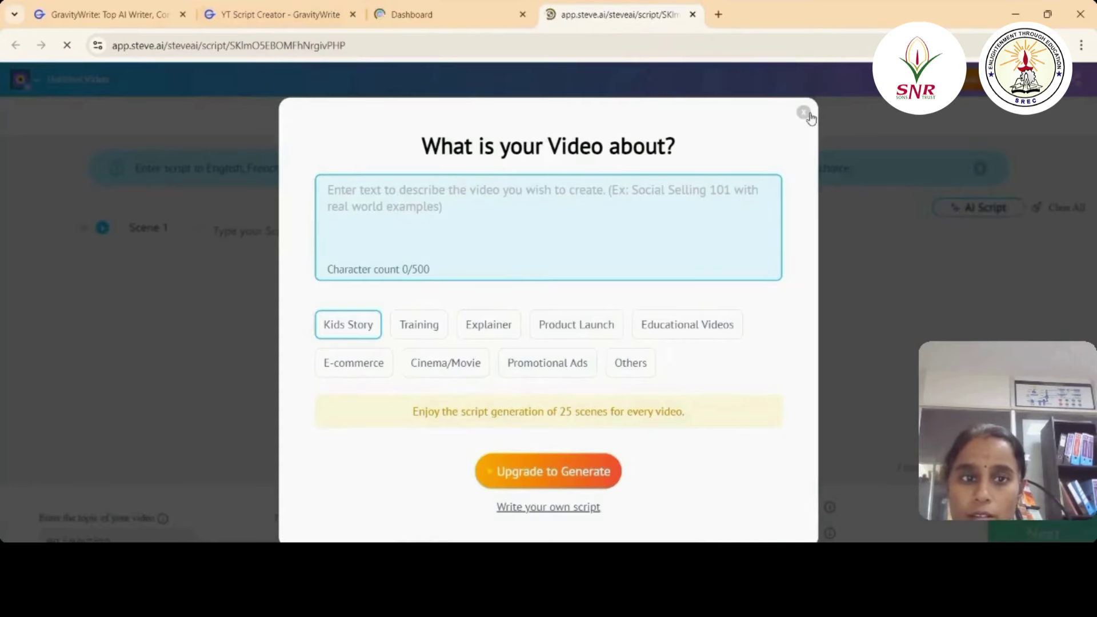
- Copy GravityWrite's Intro paragraphs into Steve AI's Scene 1, producing Scenes 1–7
click(804, 113)
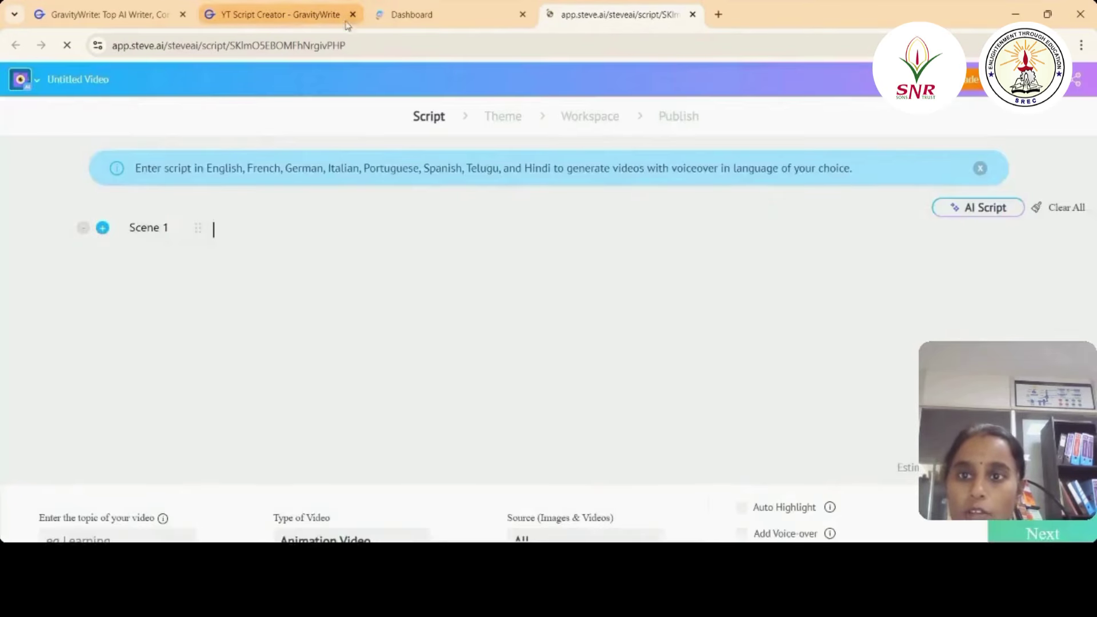
click(313, 12)
scroll(651, 236, up, 20)
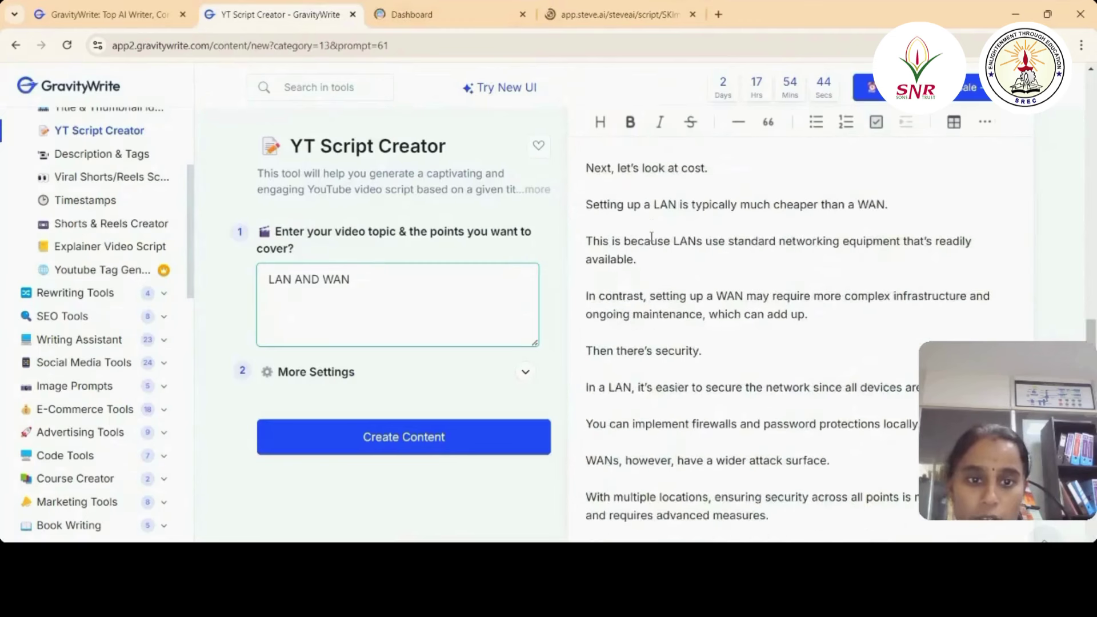
scroll(652, 236, up, 10)
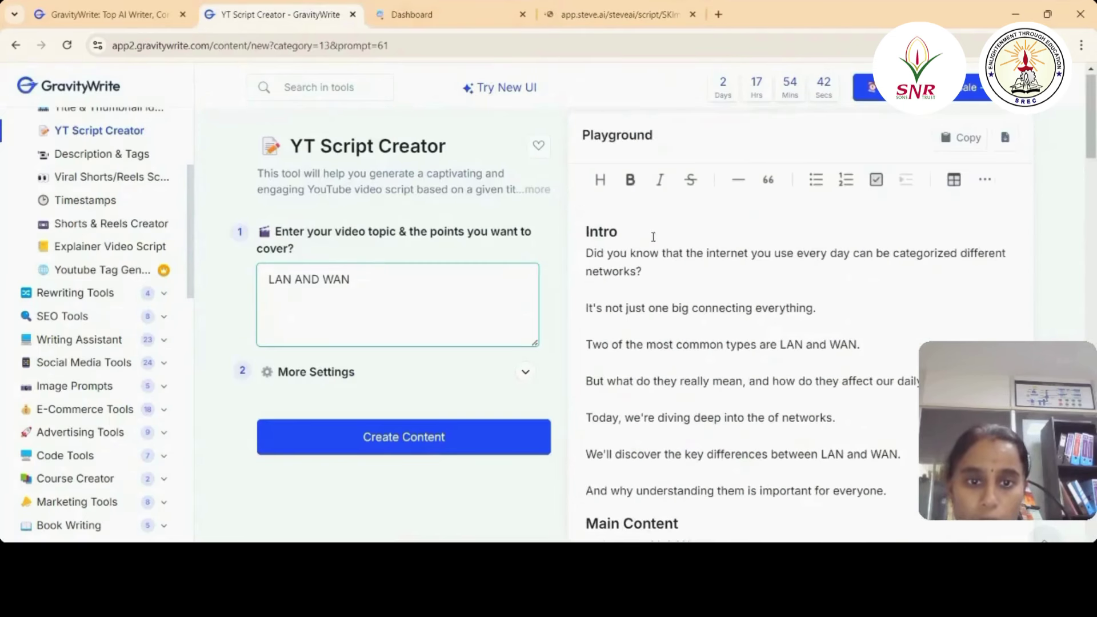
drag(600, 266, 908, 489)
key(ctrl+c)
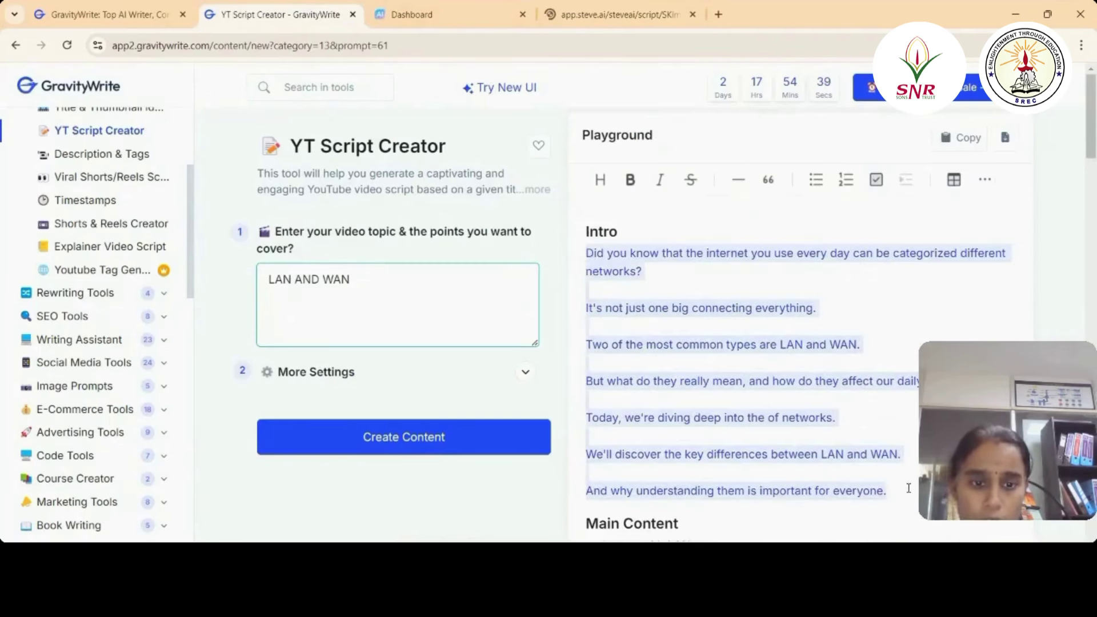
click(617, 15)
key(ctrl+v)
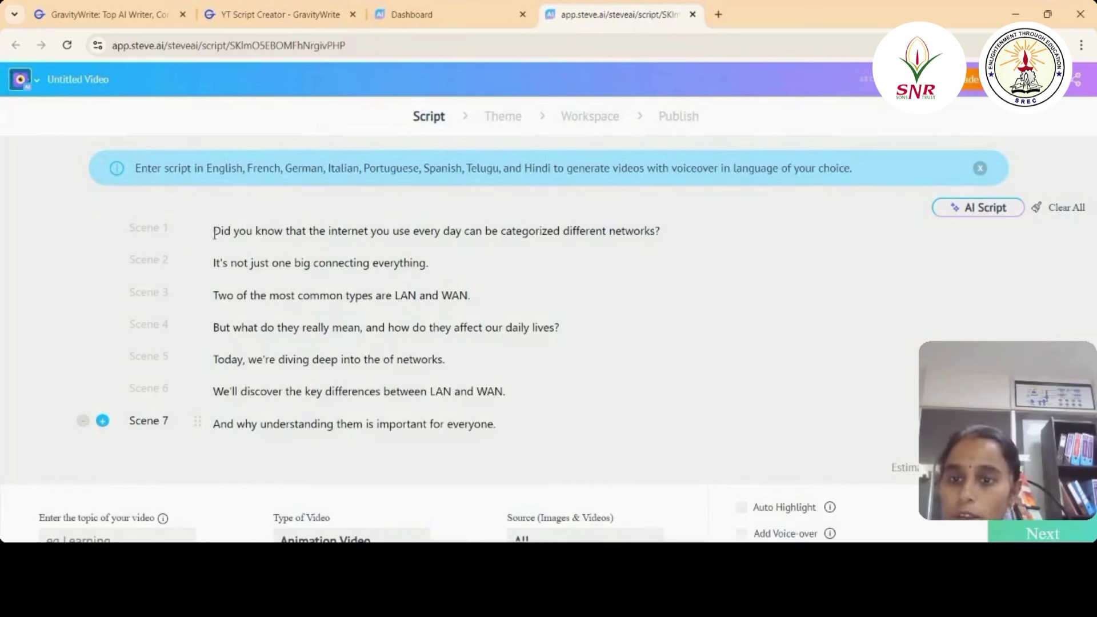
drag(213, 235, 606, 234)
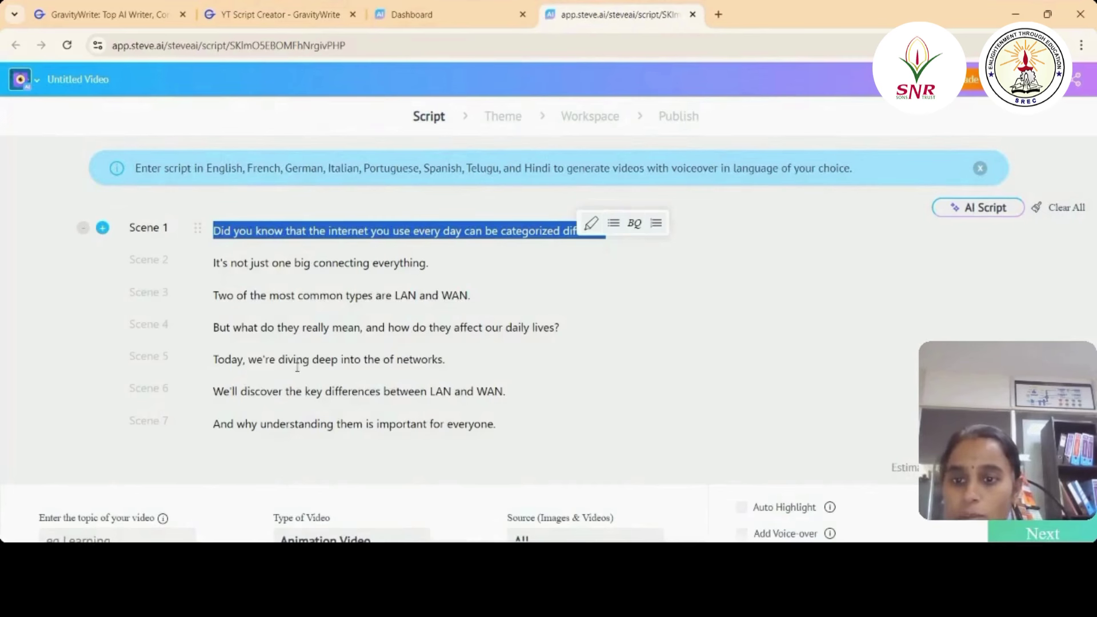
scroll(296, 368, down, 1)
click(504, 399)
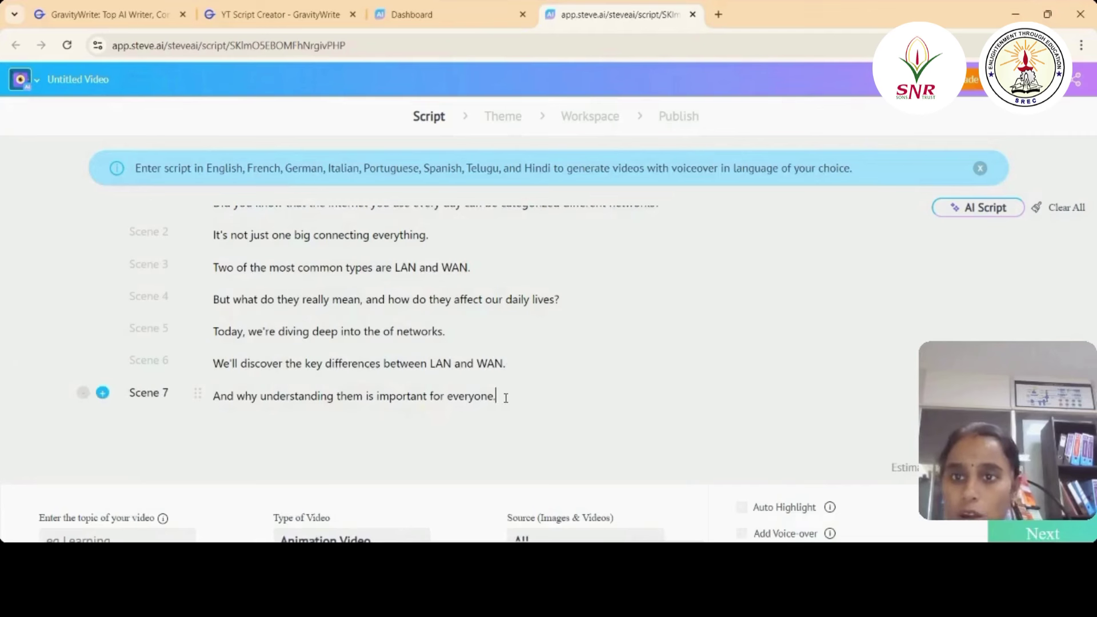
click(280, 14)
scroll(746, 313, down, 3)
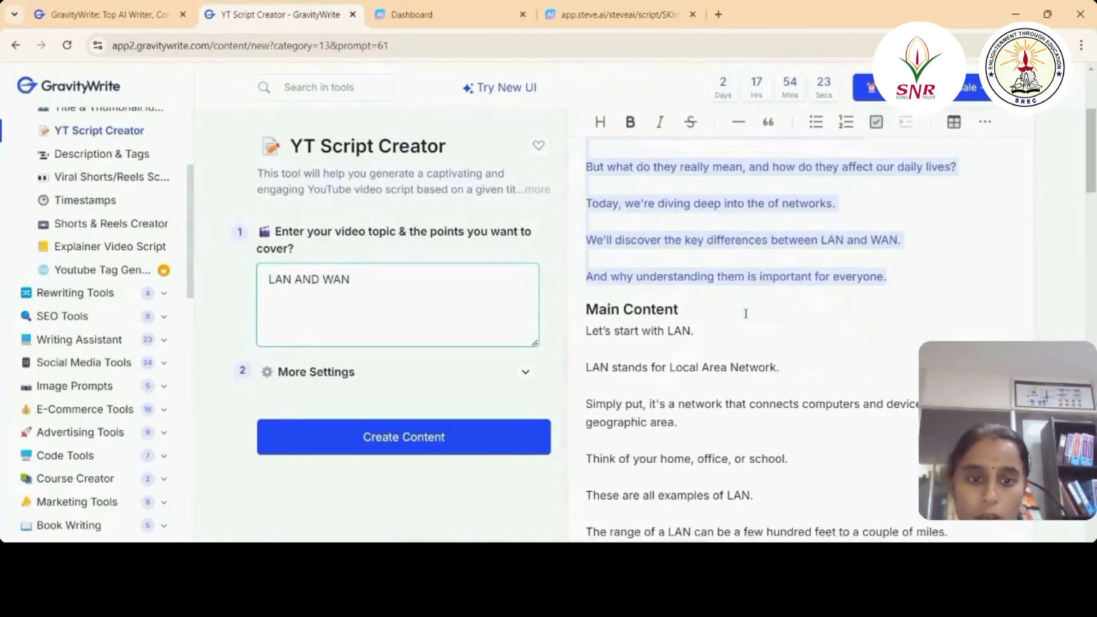
- Paste the Main Content passage after Scene 7, extending the script past Scene 32
scroll(745, 314, down, 2)
drag(584, 258, 926, 531)
click(617, 14)
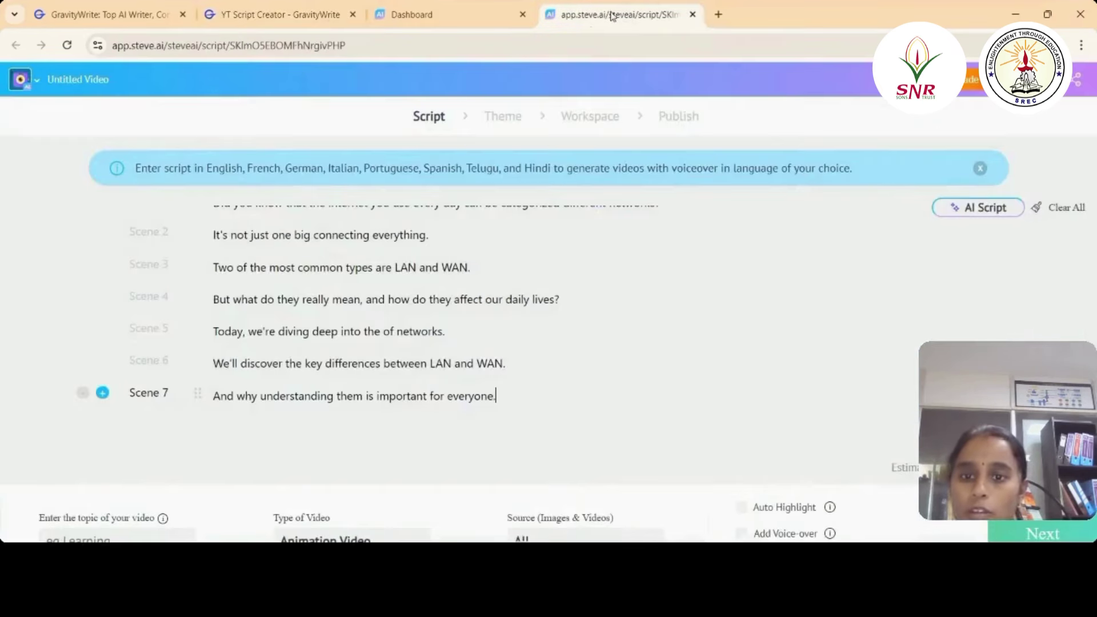
key(ctrl+v)
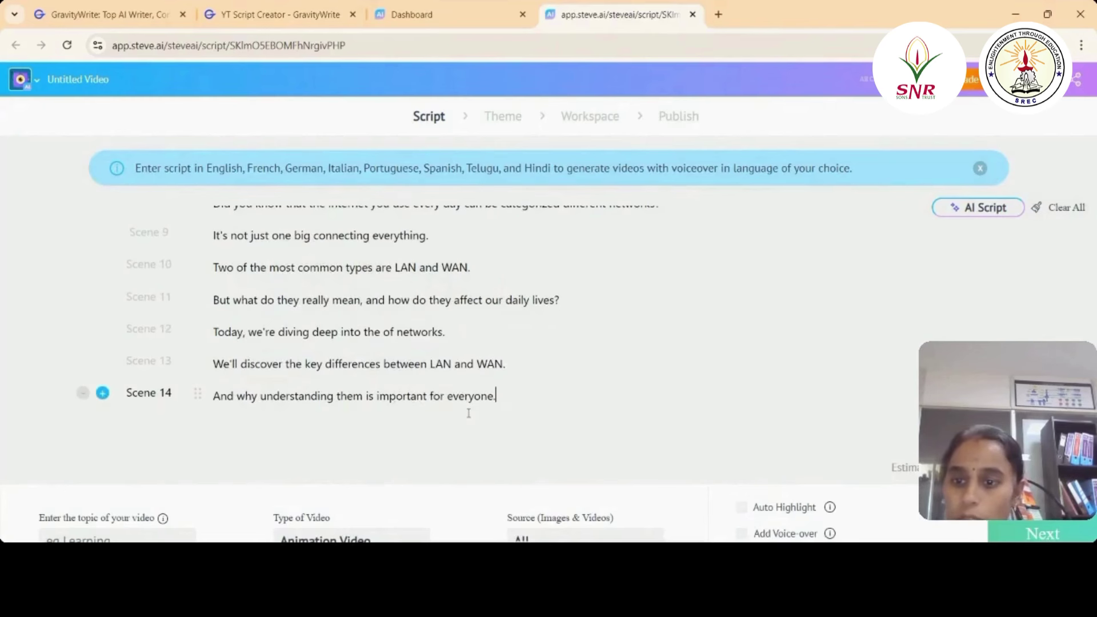
scroll(468, 413, up, 5)
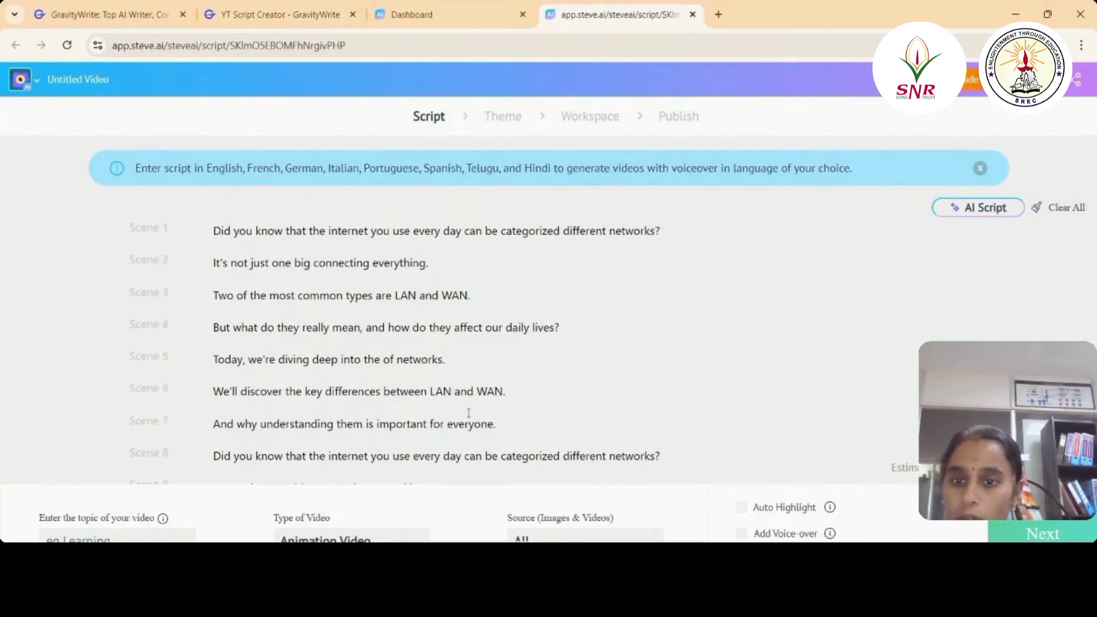
scroll(468, 413, down, 5)
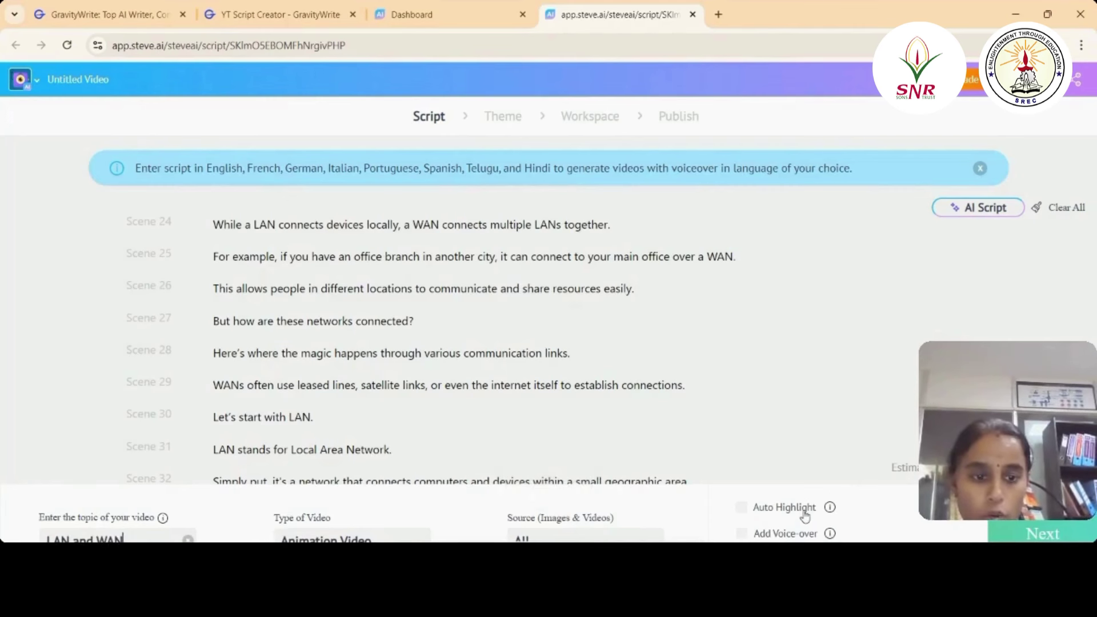
- Enable voice-over with the Amy English (British) voice and move on to the Theme step
click(804, 536)
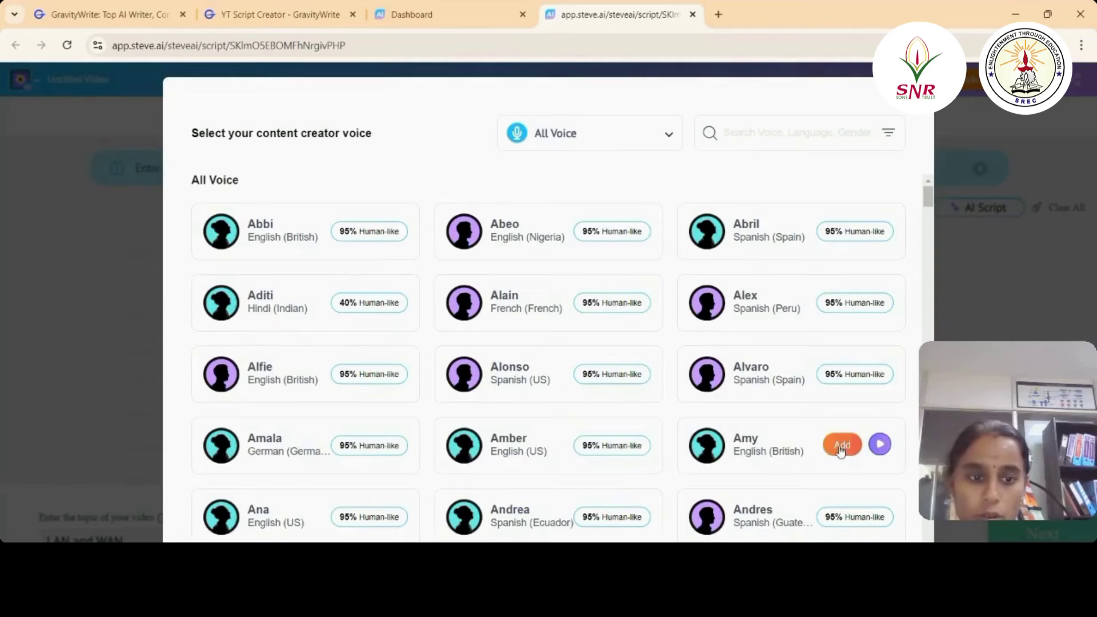
click(842, 446)
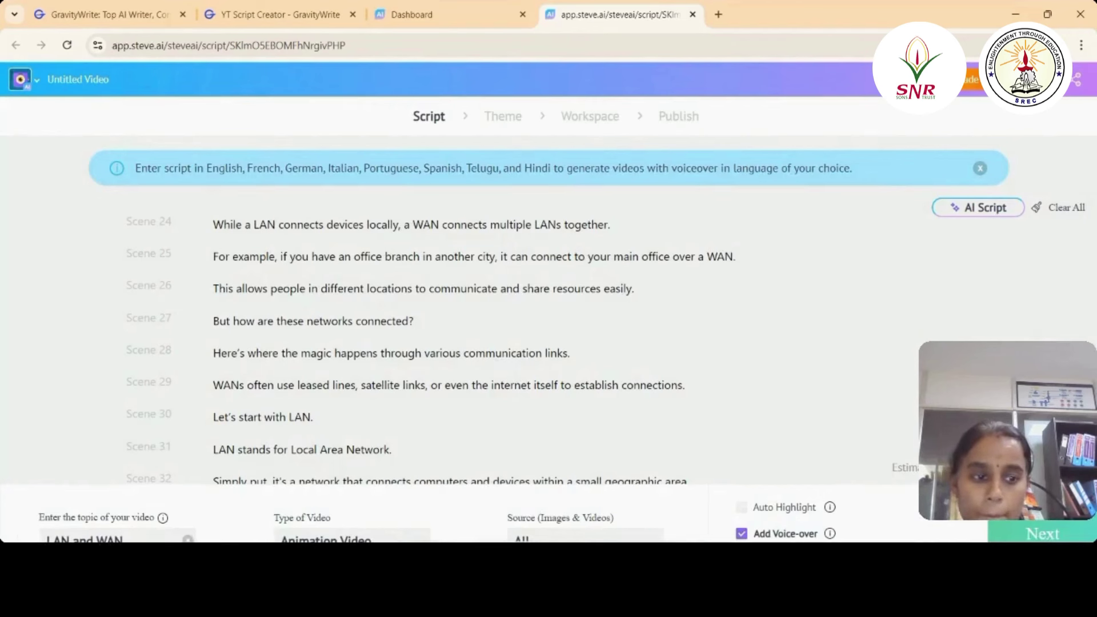
click(1050, 537)
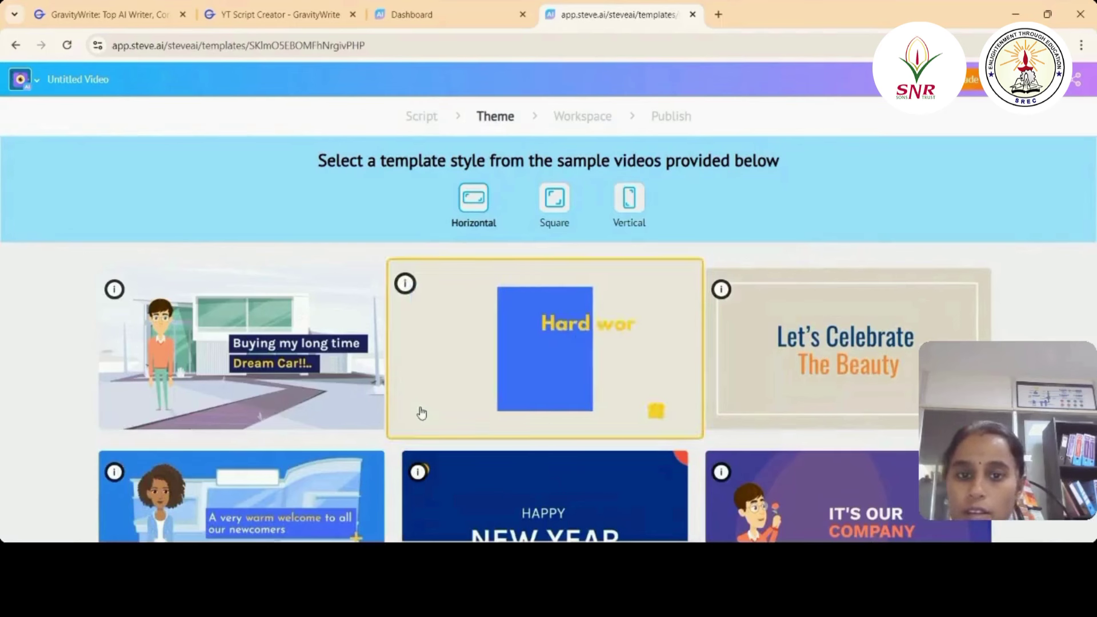
- Choose the 'warm welcome to all our newcomers' template as the video theme
scroll(451, 451, down, 2)
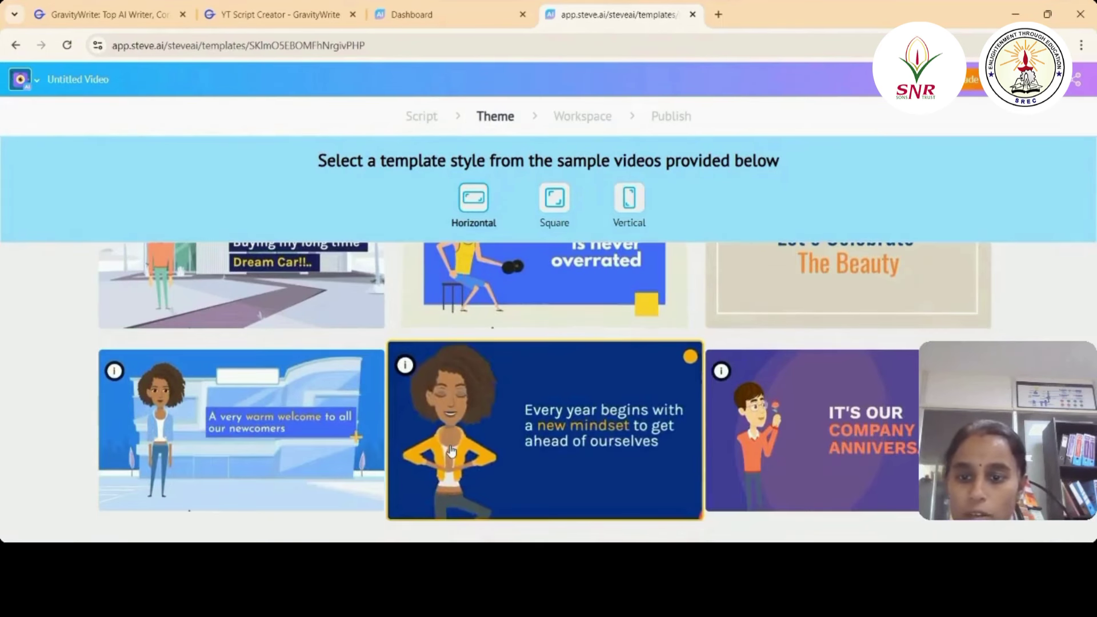
click(315, 451)
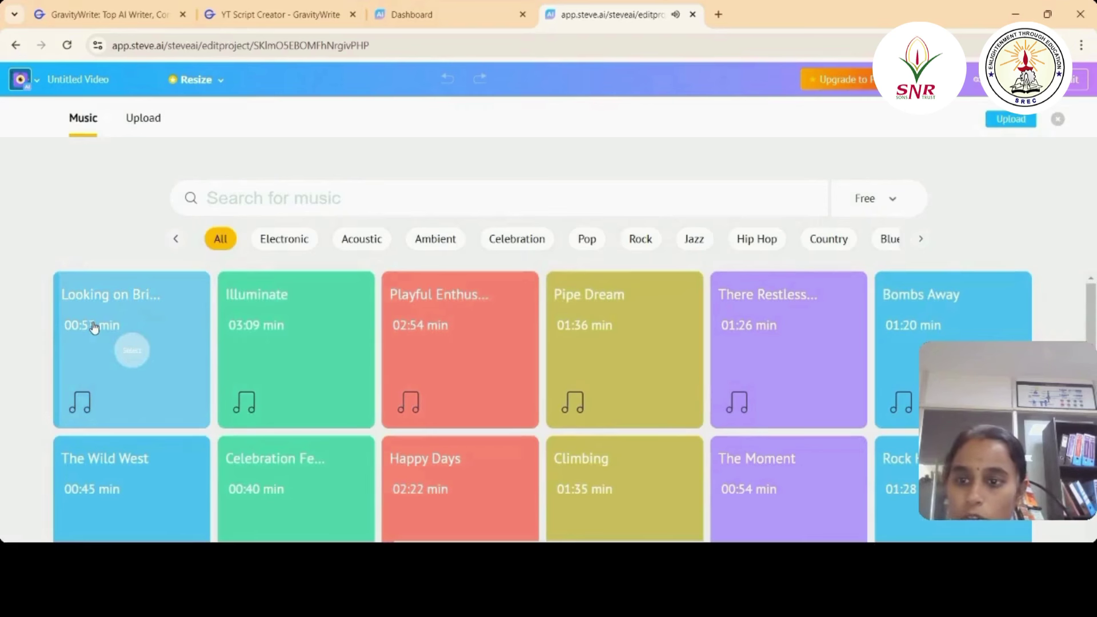
- Select a music track from the library for the video
click(132, 351)
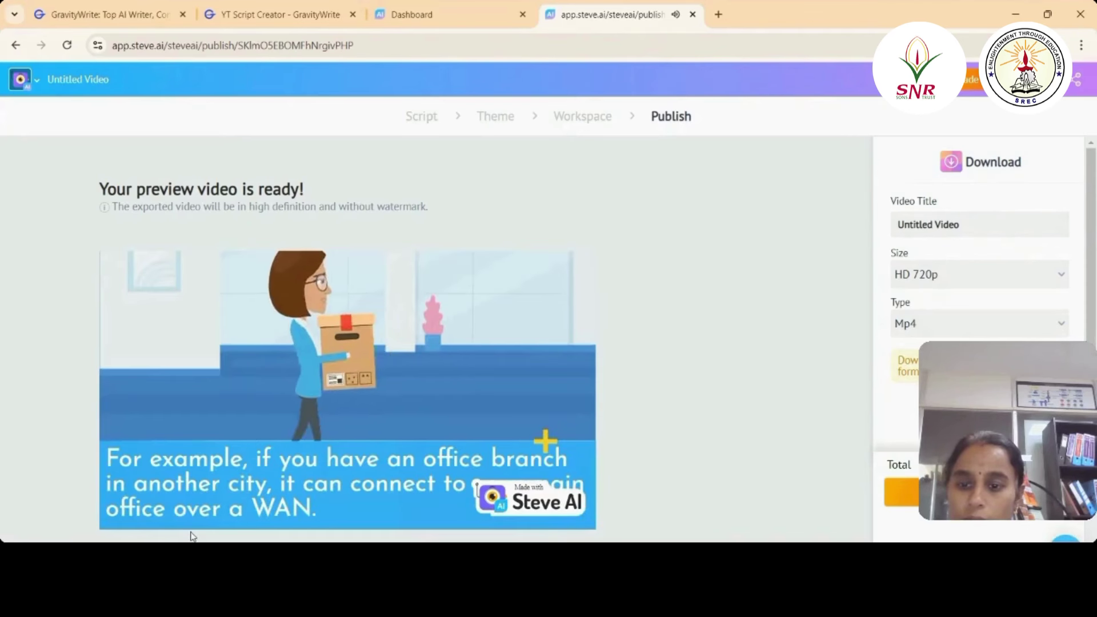
mouse_move(263, 471)
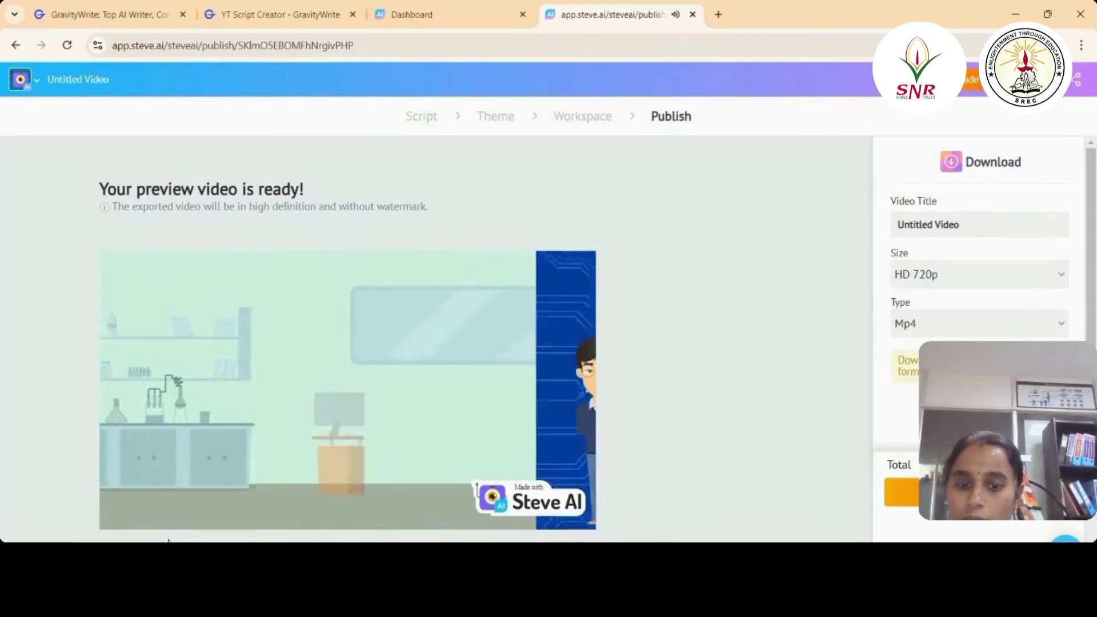
mouse_move(204, 465)
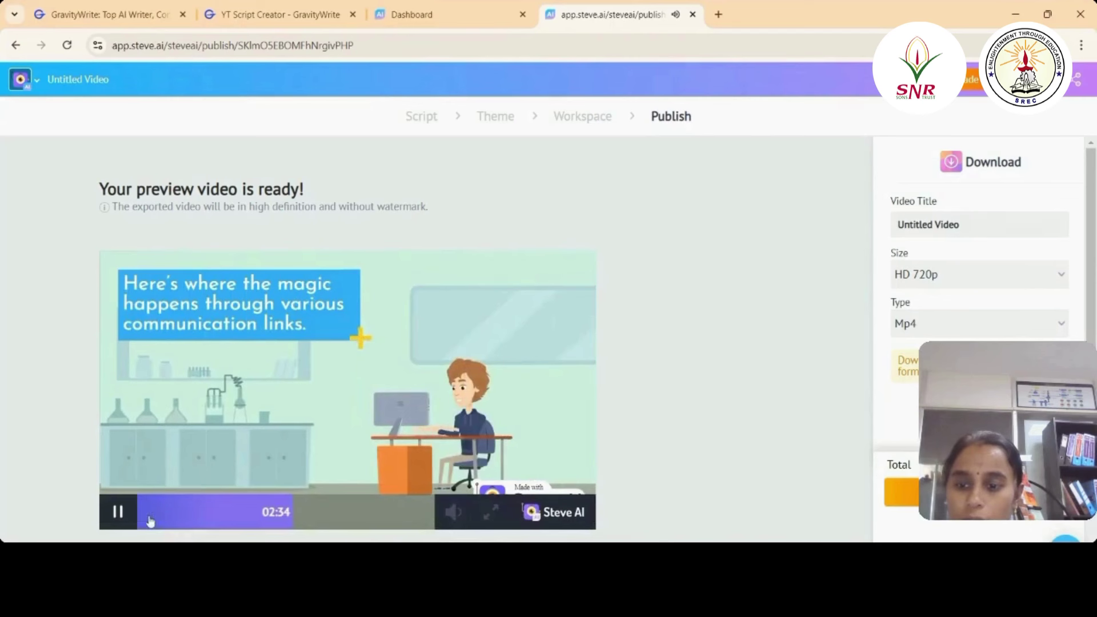
- Pause the preview at the communication links scene and close the Steve Enterprise upgrade popup
click(118, 514)
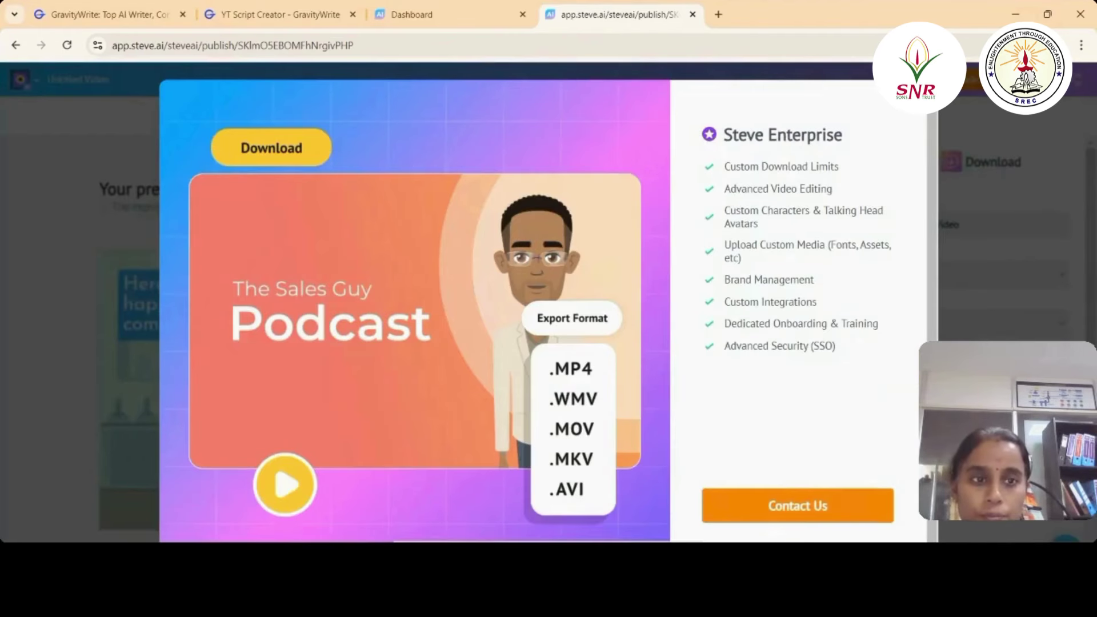
click(1078, 322)
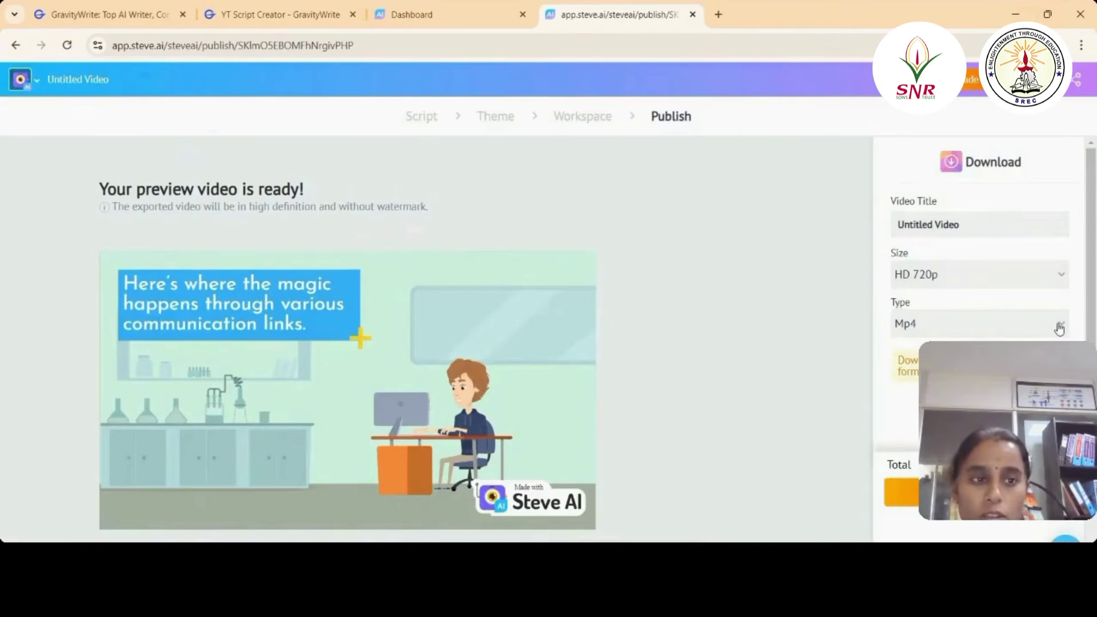